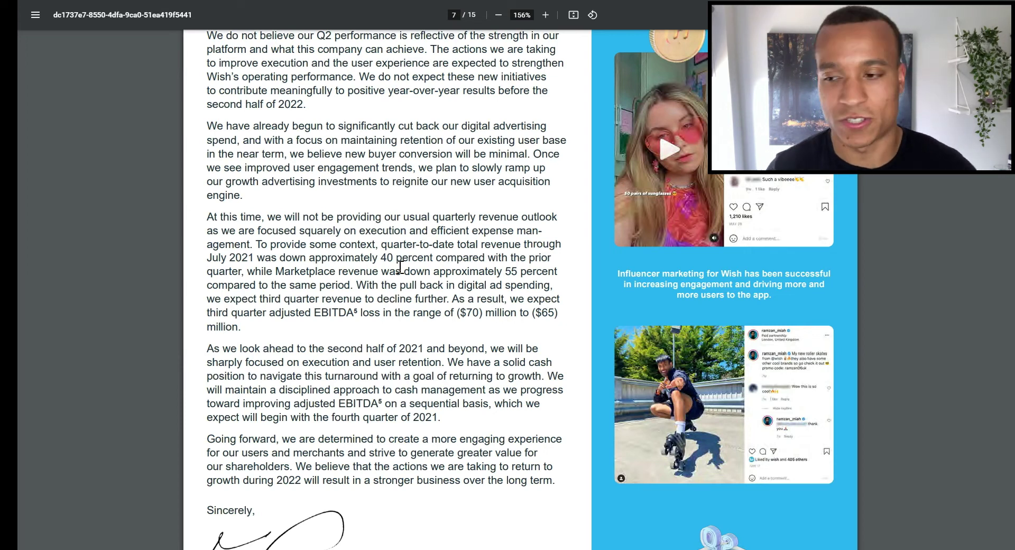
Highlight the quarter-to-date total revenue and Marketplace revenue statements in the shareholder letter's outlook paragraph.
{"action": "scroll", "coordinate": [400, 267], "scroll_direction": "down", "scroll_amount": 1}
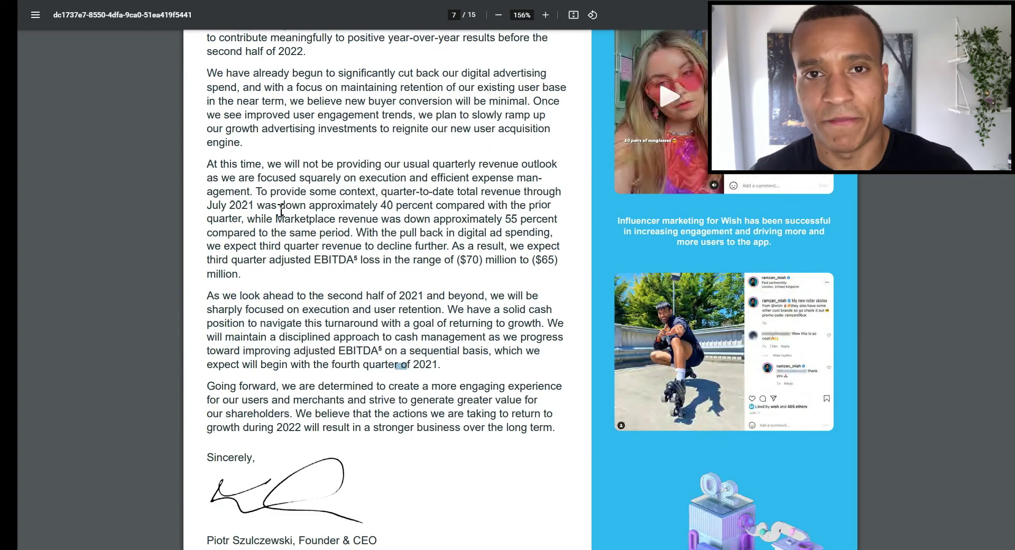
{"action": "left_click_drag", "start_coordinate": [261, 192], "coordinate": [555, 194]}
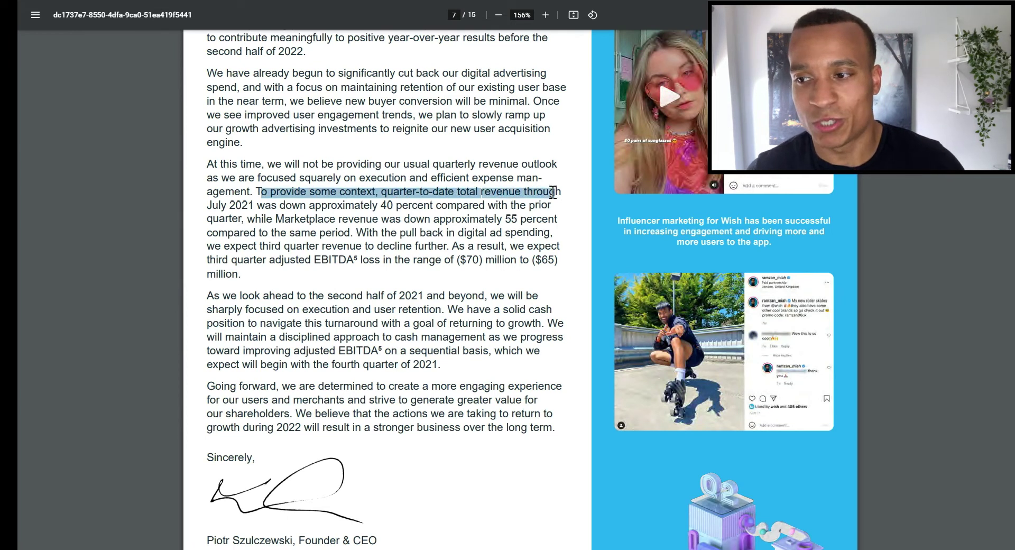
{"action": "left_click_drag", "start_coordinate": [218, 207], "coordinate": [519, 209]}
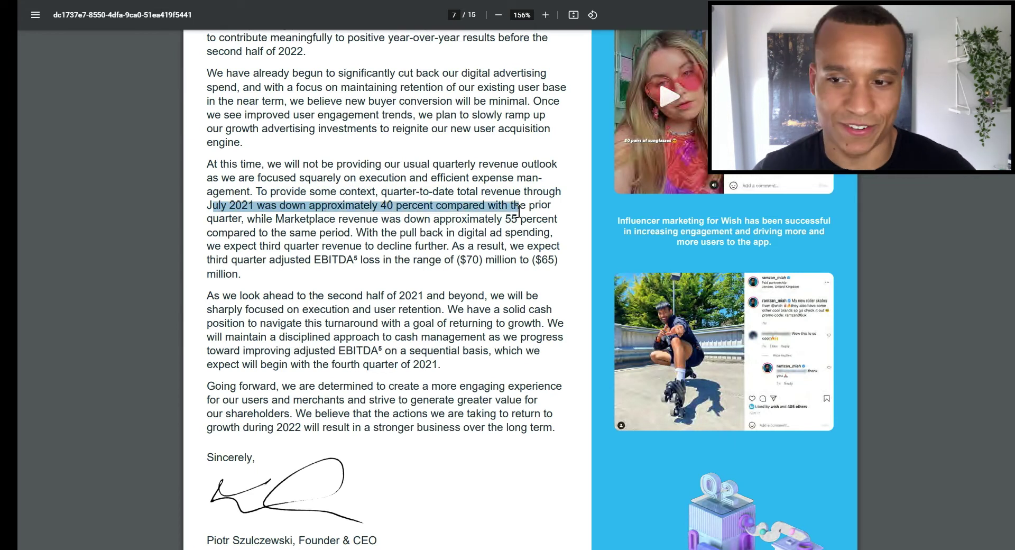
{"action": "left_click_drag", "start_coordinate": [255, 220], "coordinate": [517, 225]}
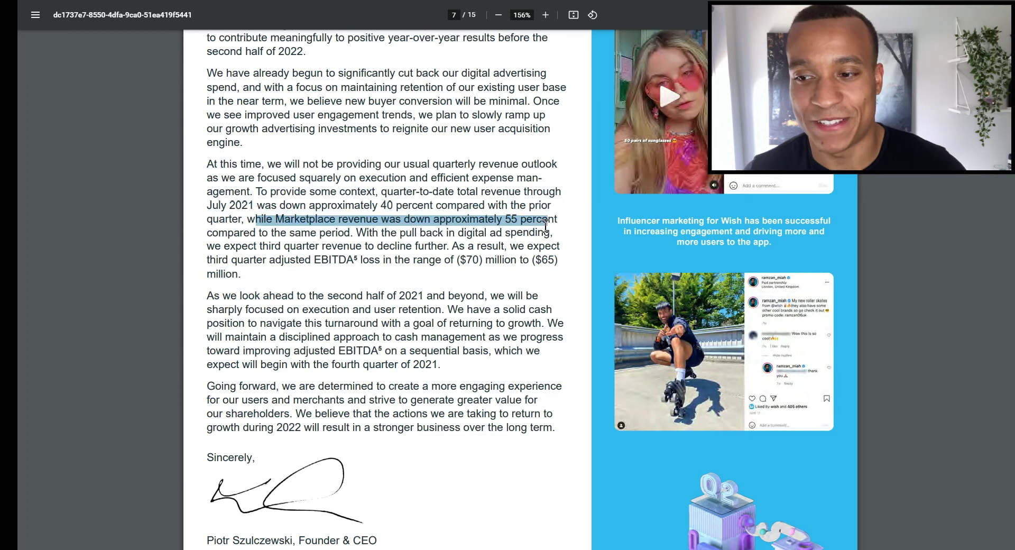
{"action": "left_click_drag", "start_coordinate": [228, 232], "coordinate": [366, 233]}
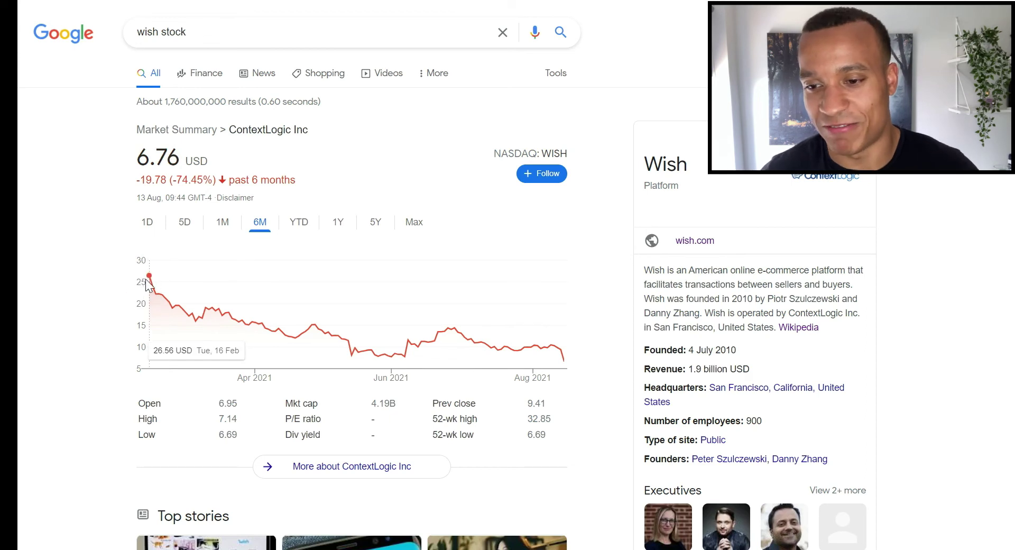
In the Google results for "wish stock", highlight the six-month percentage change in the share price.
{"action": "left_click_drag", "start_coordinate": [178, 179], "coordinate": [296, 178]}
{"action": "left_click", "coordinate": [362, 210]}
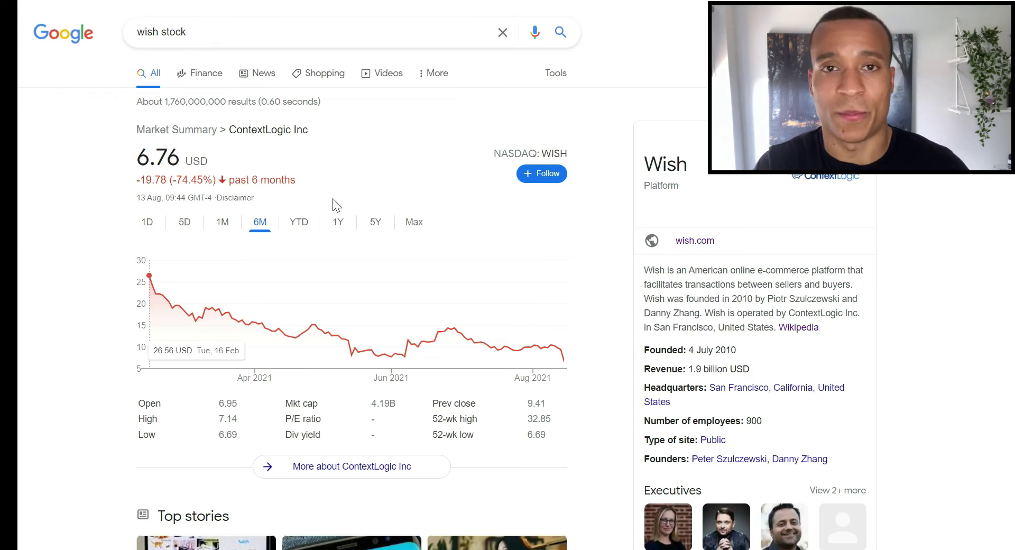
{"action": "left_click_drag", "start_coordinate": [177, 179], "coordinate": [213, 180]}
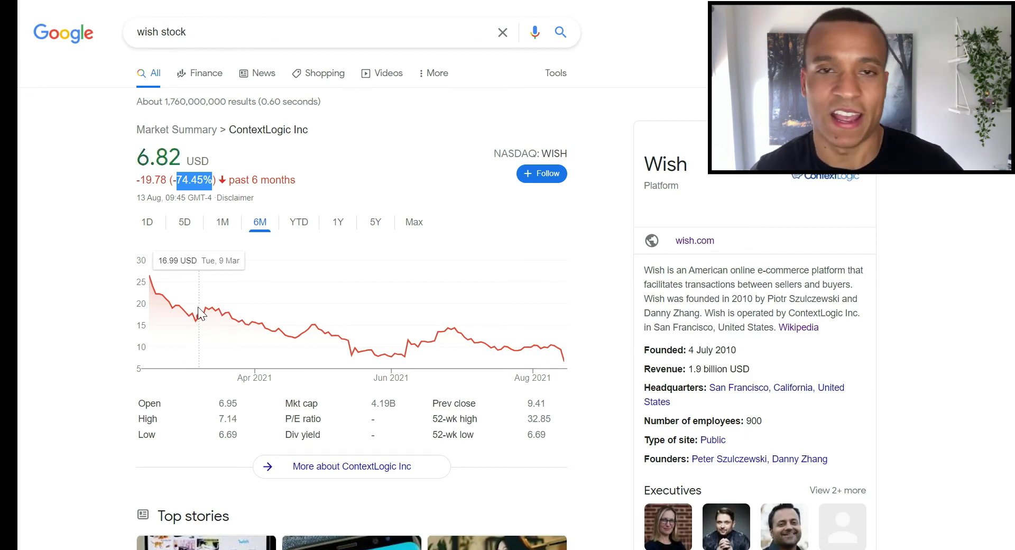
Switch to the WISH.xlsx workbook in Excel and select the 1-5 yr revenue growth input in D11.
{"action": "key", "text": "alt+Tab"}
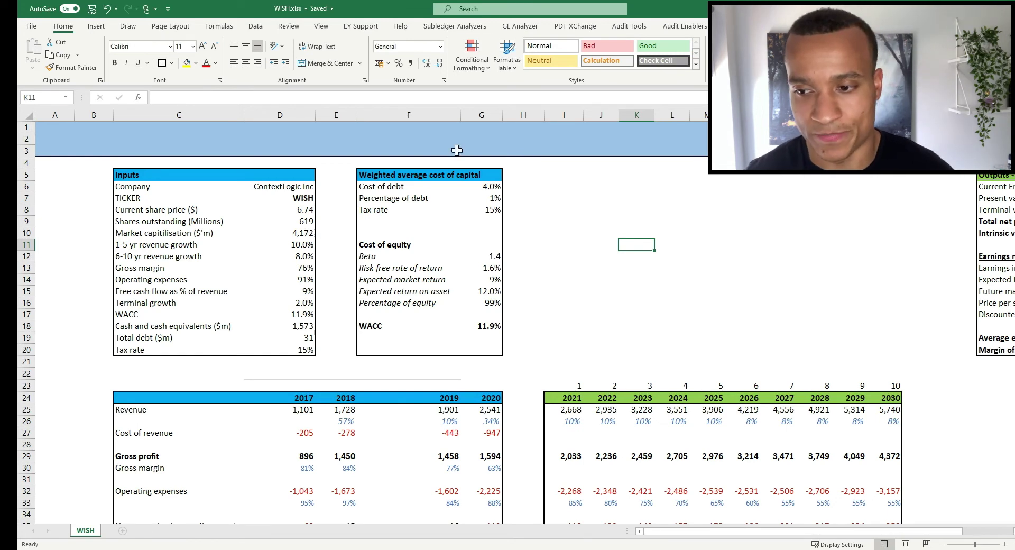
{"action": "key", "text": "Left"}
{"action": "key", "text": "Left"}
{"action": "key", "text": "Left"}
{"action": "key", "text": "Left"}
{"action": "key", "text": "Left"}
{"action": "key", "text": "Left"}
{"action": "key", "text": "Left"}
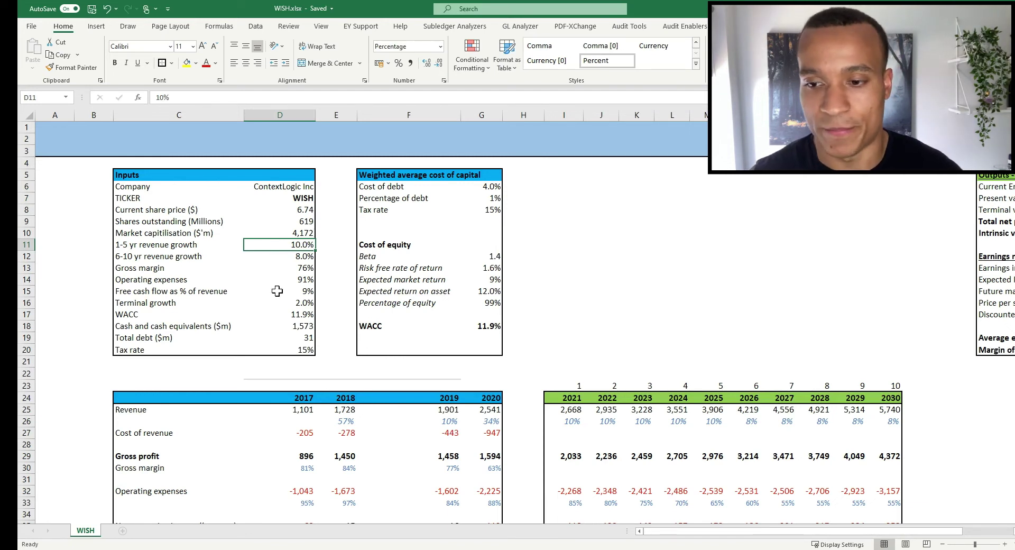
Switch to the ContextLogic report PDF and highlight the 2021 six-month revenue in the Adjusted EBITDA reconciliation table.
{"action": "key", "text": "alt+Tab"}
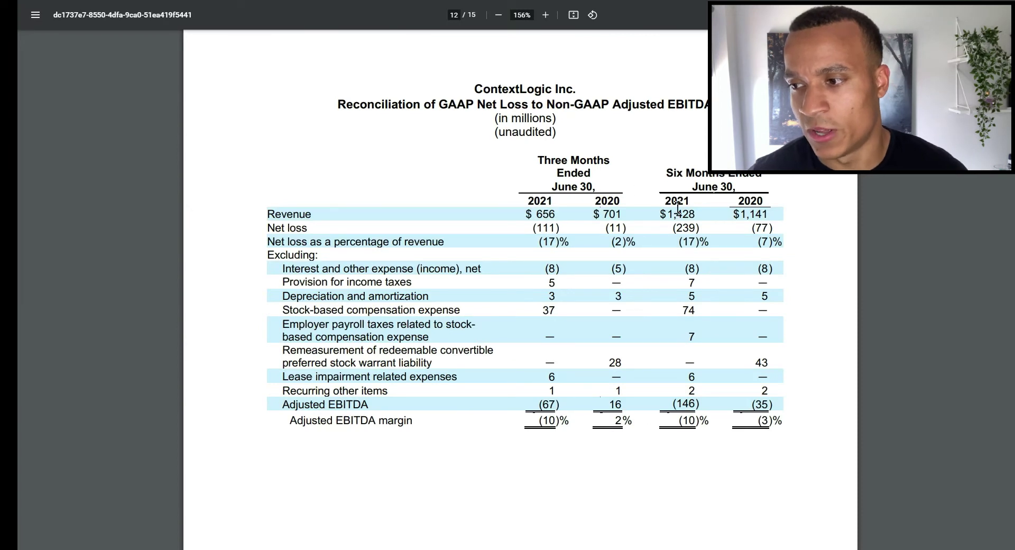
{"action": "left_click_drag", "start_coordinate": [668, 214], "coordinate": [688, 216]}
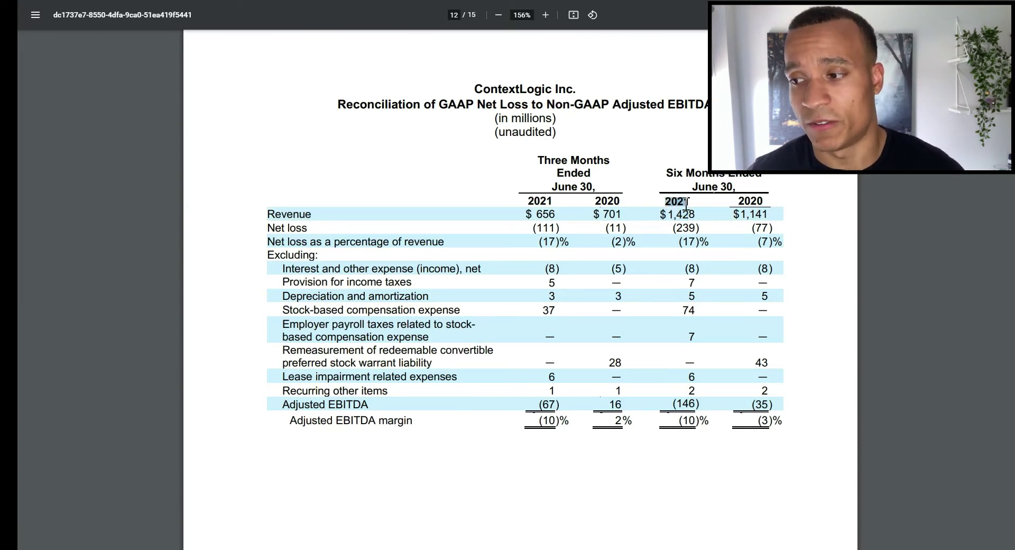
{"action": "left_click_drag", "start_coordinate": [668, 214], "coordinate": [697, 218]}
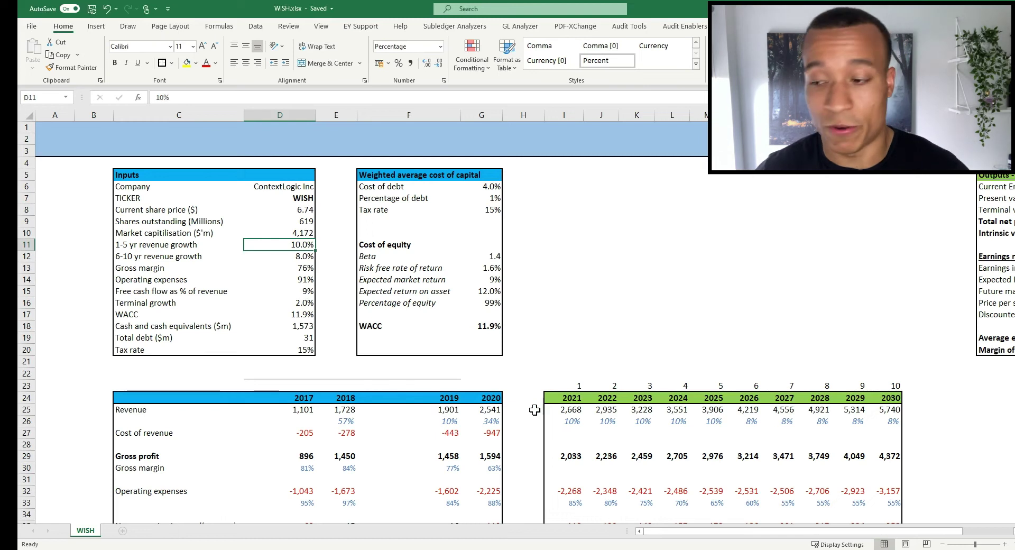
Back in the Excel workbook, examine the 2021 projected revenue formula, the 2020 revenue and the 6-10 yr revenue growth input.
{"action": "left_click", "coordinate": [571, 407]}
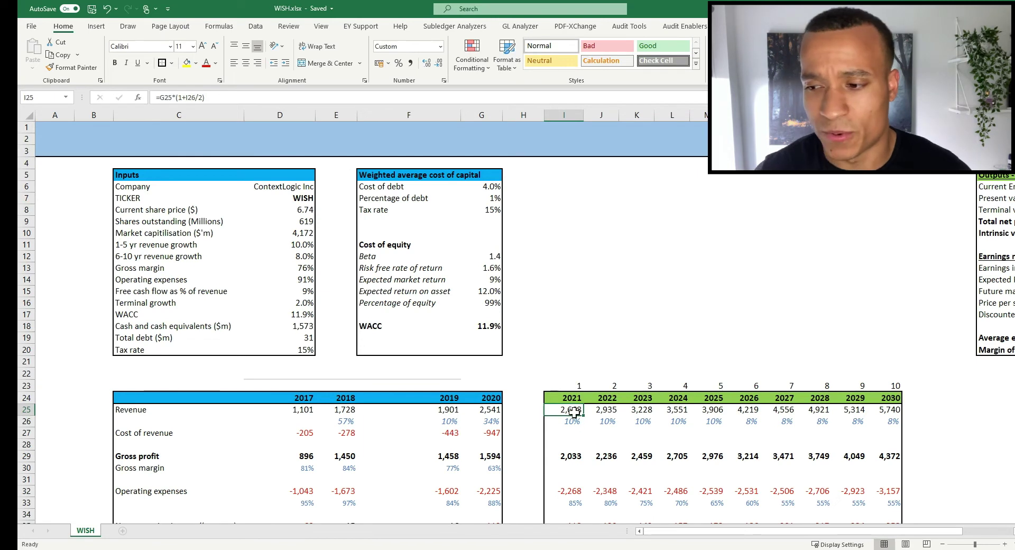
{"action": "left_click", "coordinate": [575, 339]}
{"action": "left_click", "coordinate": [575, 352]}
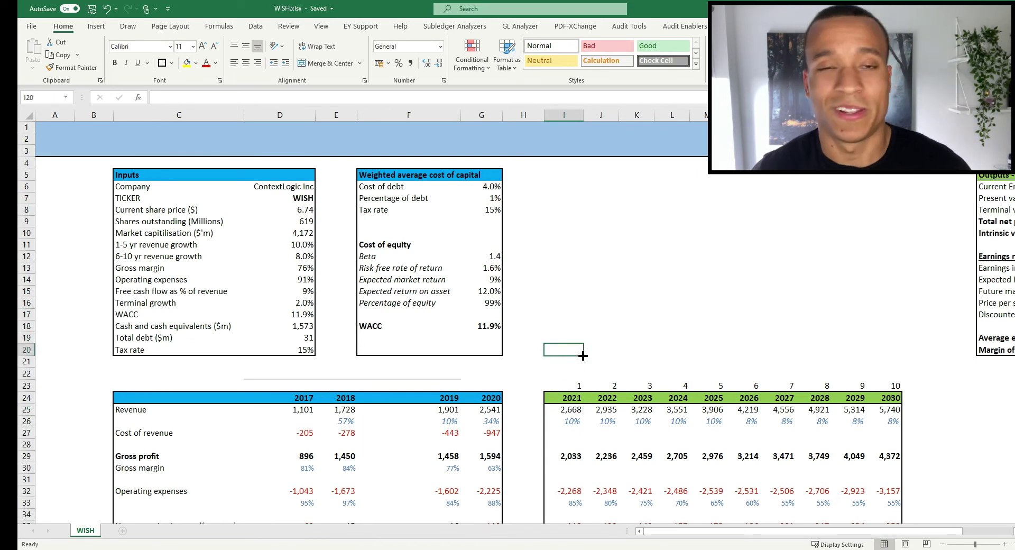
{"action": "left_click", "coordinate": [483, 409]}
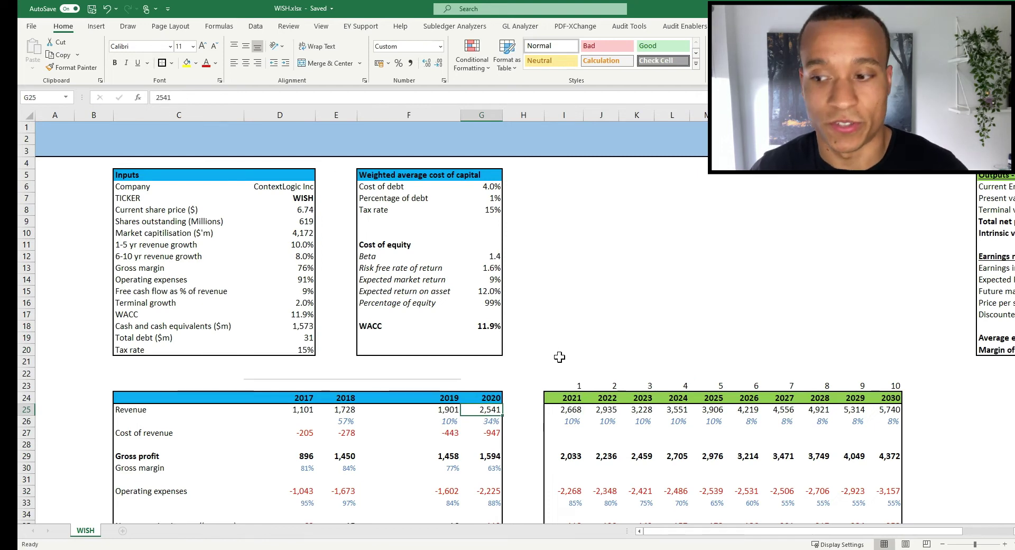
{"action": "left_click", "coordinate": [567, 409]}
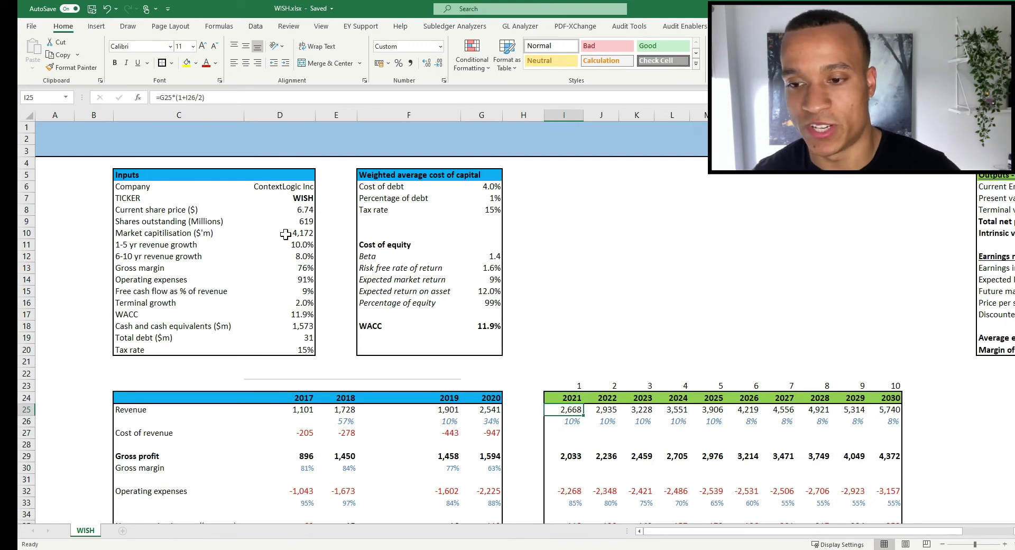
{"action": "left_click", "coordinate": [299, 259]}
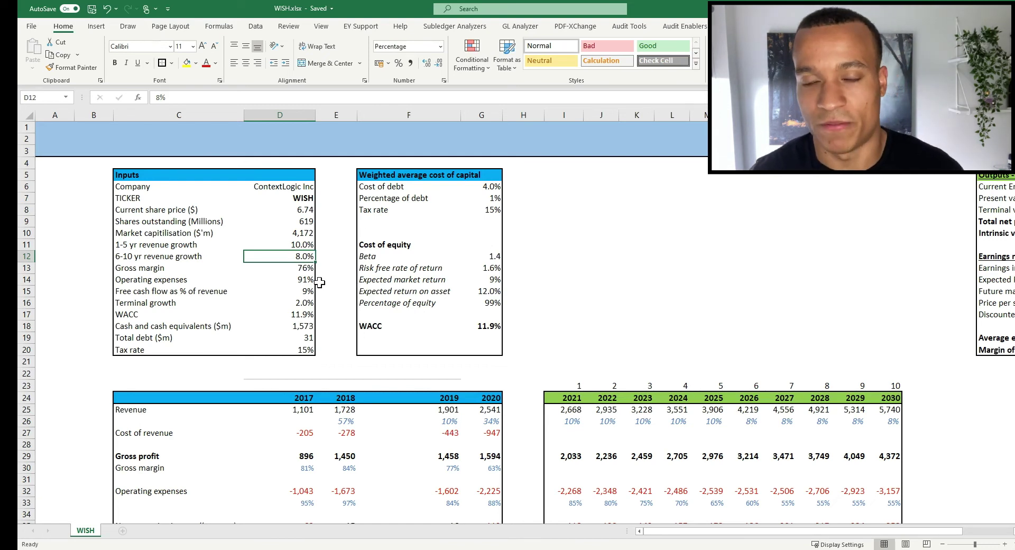
Inspect which cells the Gross margin input formula in D13 averages and compare it with the 2020 gross margin.
{"action": "left_click", "coordinate": [306, 269]}
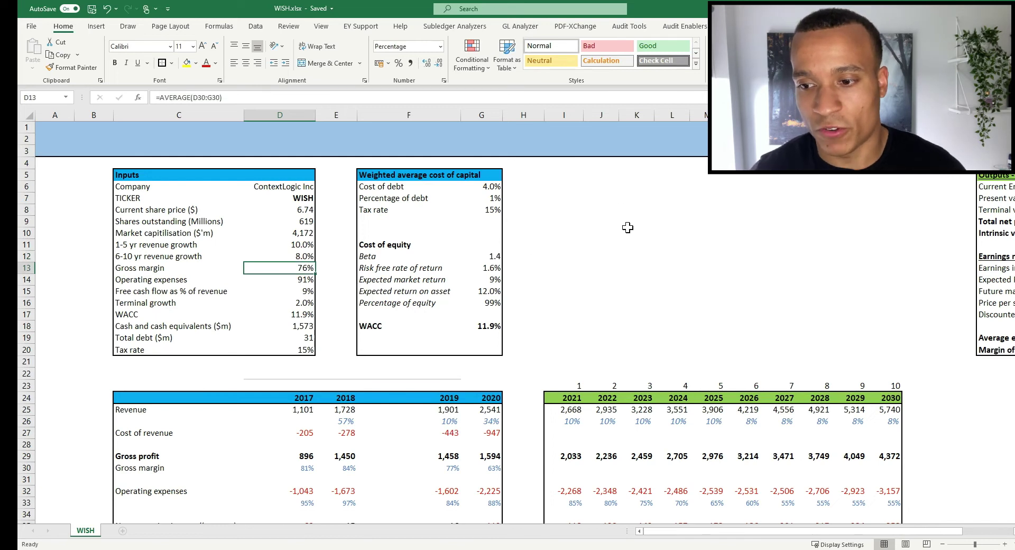
{"action": "key", "text": "F2"}
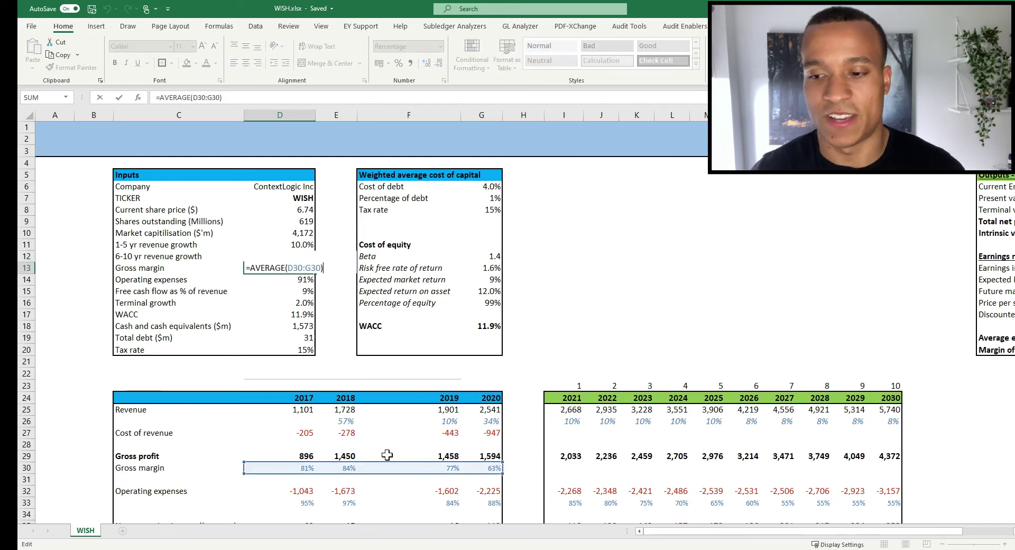
{"action": "key", "text": "Escape"}
{"action": "scroll", "coordinate": [399, 469], "scroll_direction": "down", "scroll_amount": 2}
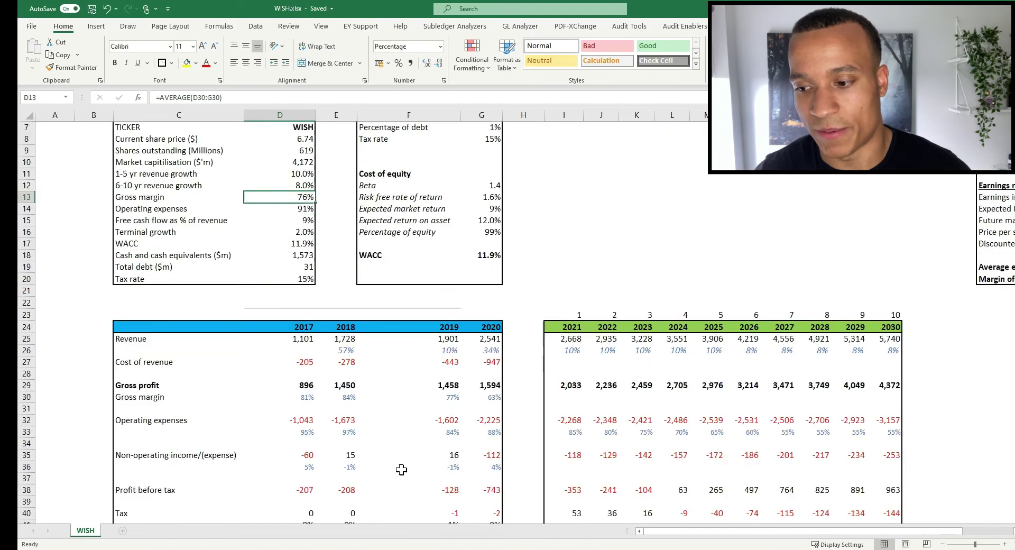
{"action": "left_click", "coordinate": [491, 397]}
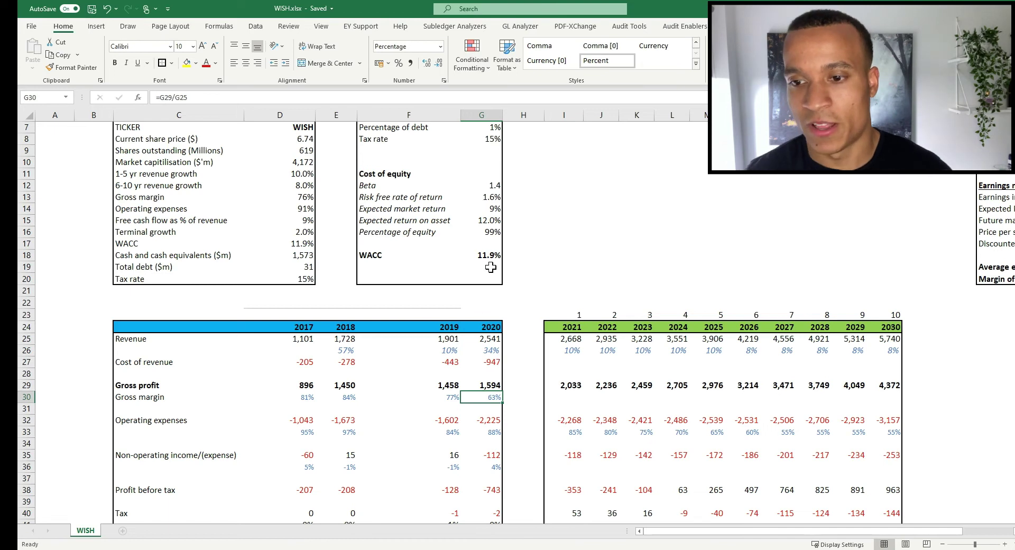
{"action": "left_click", "coordinate": [305, 197]}
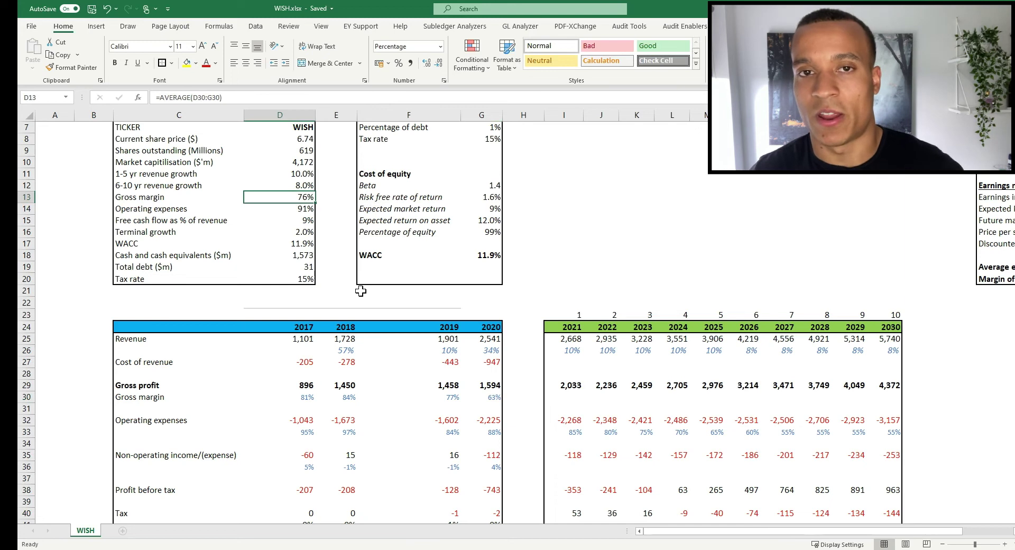
{"action": "key", "text": "F2"}
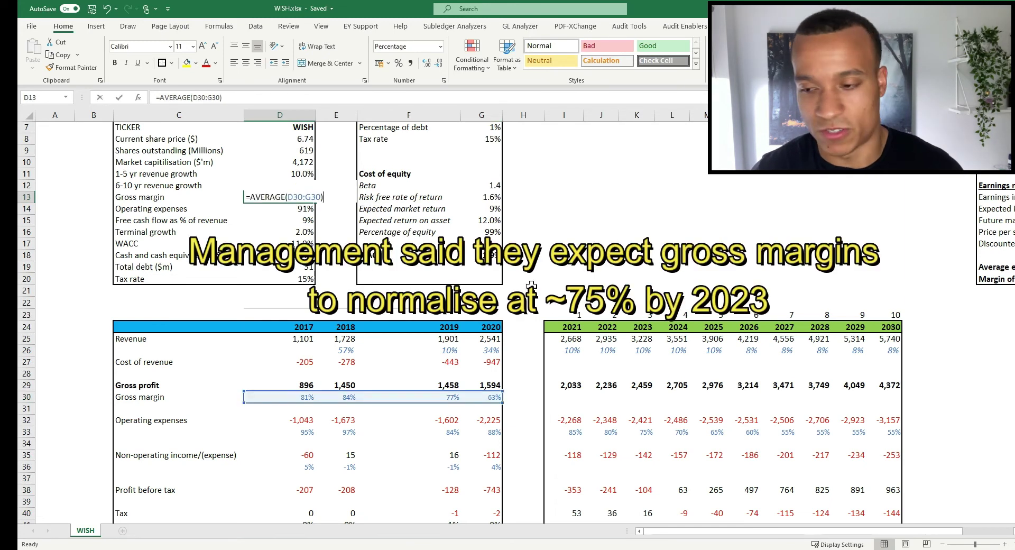
{"action": "key", "text": "Escape"}
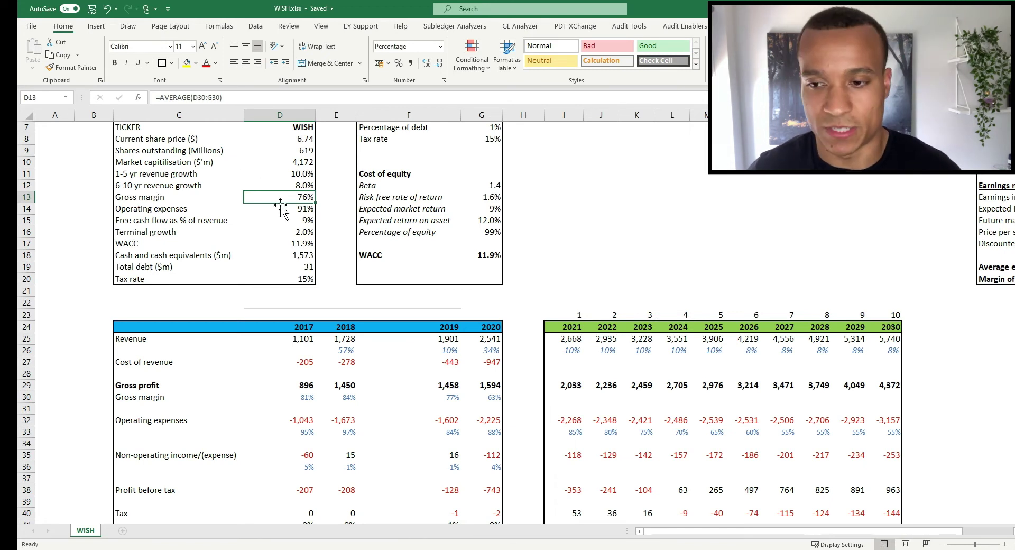
Inspect which cells the Operating expenses input formula in D14 averages, leaving the formula as it is.
{"action": "key", "text": "Down"}
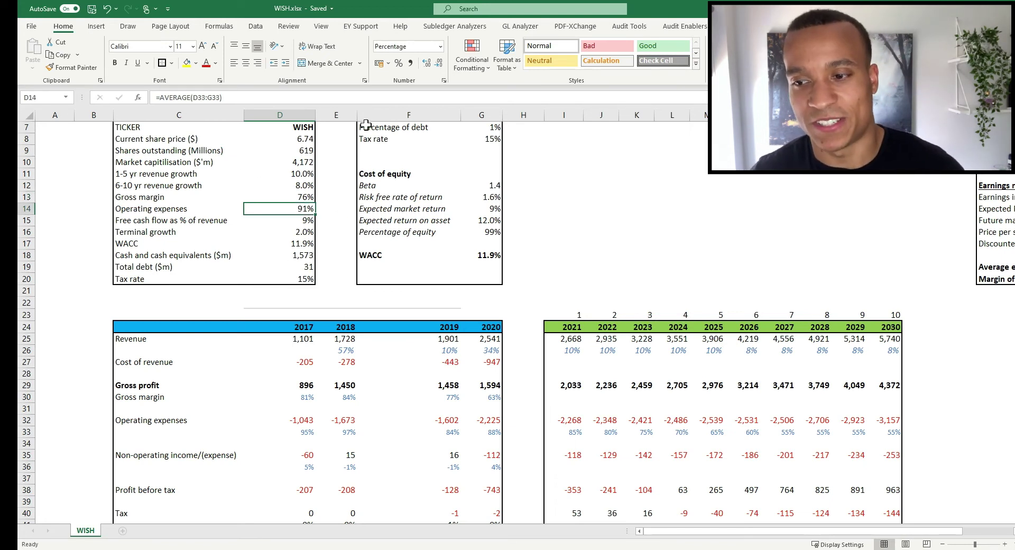
{"action": "key", "text": "F2"}
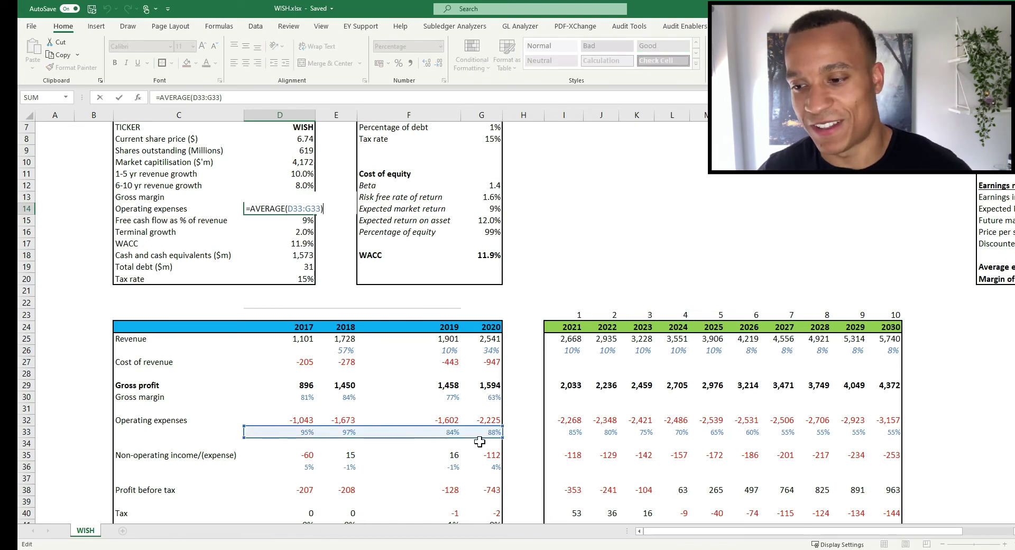
{"action": "key", "text": "Escape"}
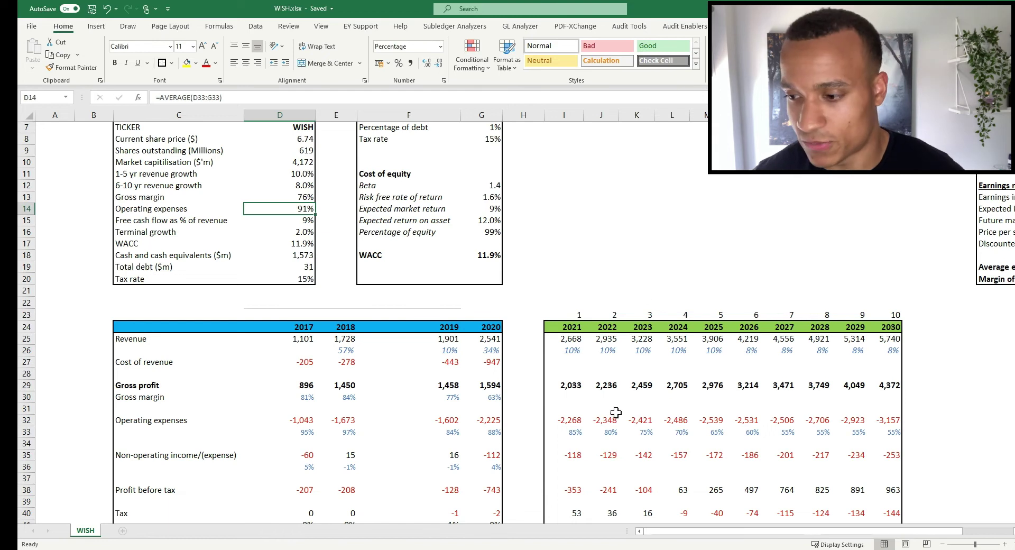
Review the projected operating expense percentages in row 33 from 2021 through 2030.
{"action": "left_click", "coordinate": [570, 436]}
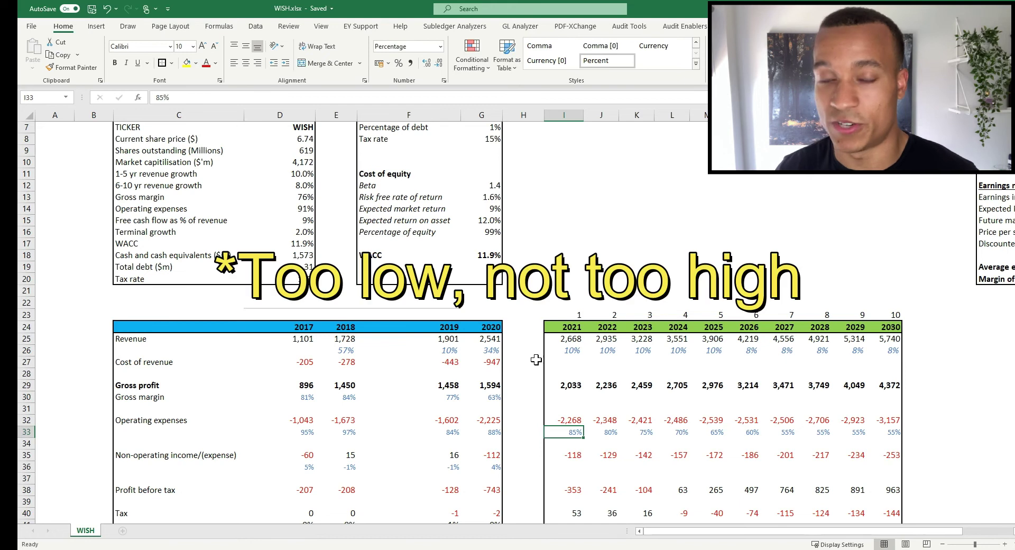
{"action": "left_click", "coordinate": [613, 431]}
{"action": "left_click", "coordinate": [635, 432]}
{"action": "left_click", "coordinate": [679, 431]}
{"action": "left_click", "coordinate": [713, 431]}
{"action": "left_click", "coordinate": [748, 431]}
{"action": "left_click", "coordinate": [609, 422]}
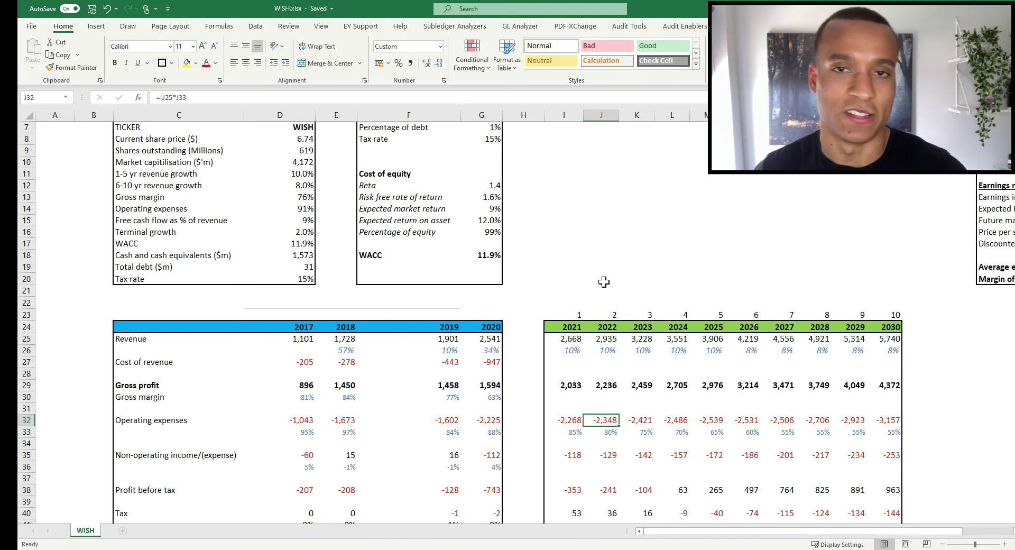
{"action": "left_click", "coordinate": [623, 433]}
{"action": "left_click", "coordinate": [804, 430]}
{"action": "left_click", "coordinate": [776, 431]}
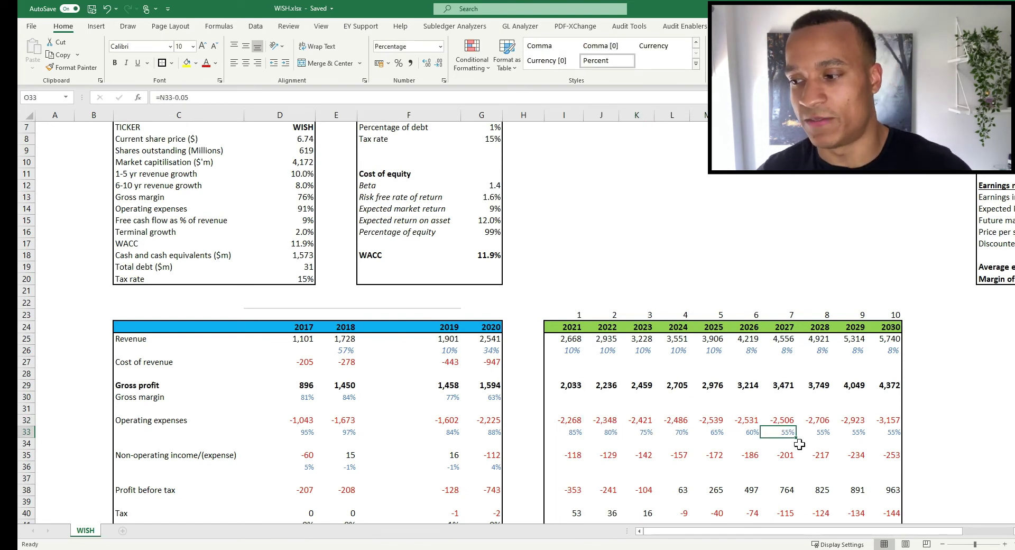
{"action": "key", "text": "Right"}
{"action": "key", "text": "Right"}
{"action": "key", "text": "Right"}
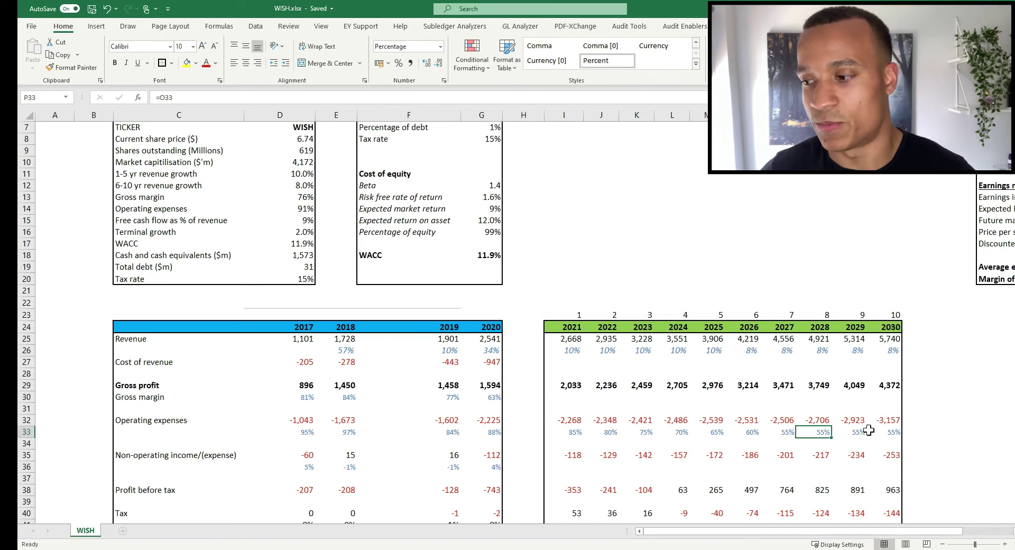
{"action": "scroll", "coordinate": [368, 418], "scroll_direction": "down", "scroll_amount": 1}
{"action": "scroll", "coordinate": [355, 262], "scroll_direction": "up", "scroll_amount": 1}
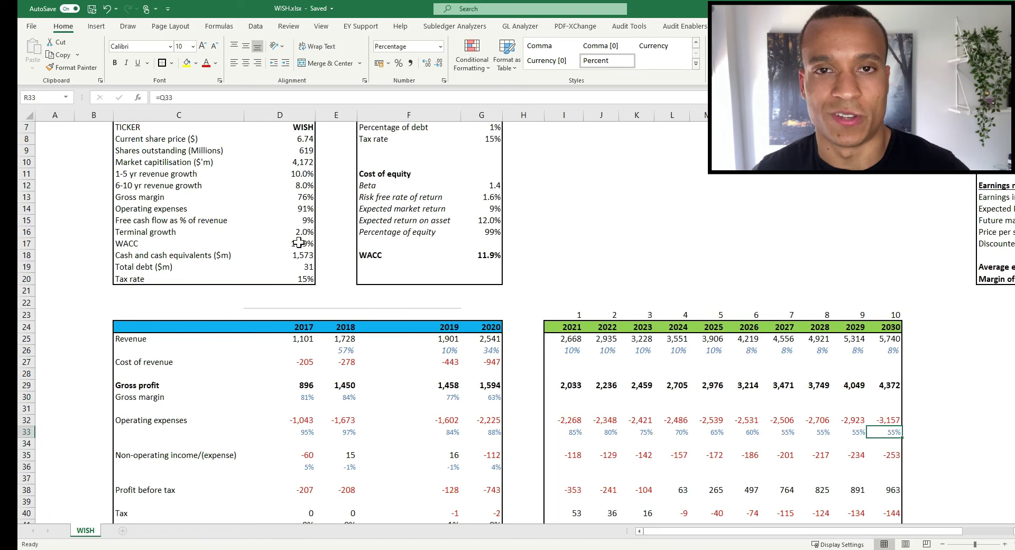
Compare the average Operating expenses input in D14 with the projected percentages for 2025 to 2030 in row 33.
{"action": "left_click", "coordinate": [306, 209]}
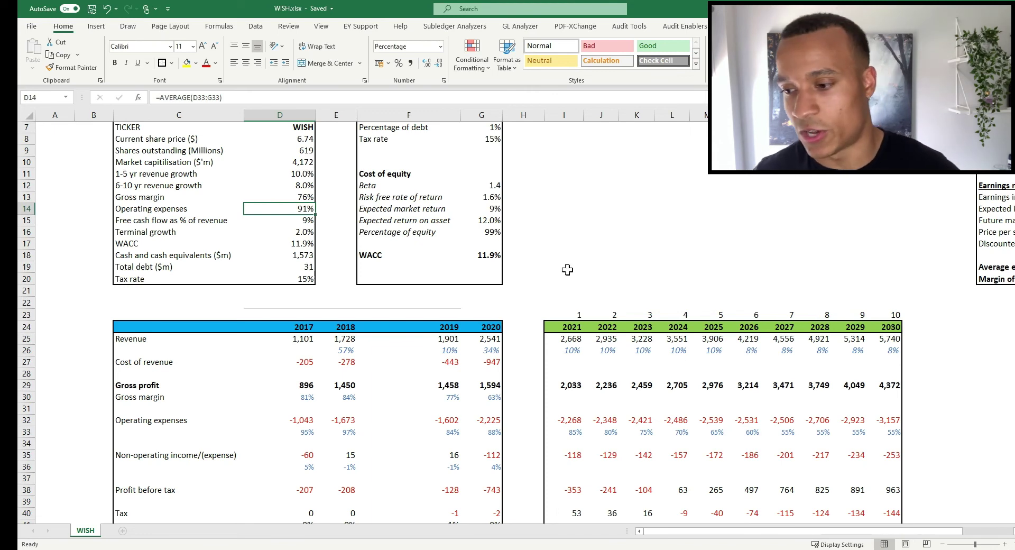
{"action": "left_click", "coordinate": [706, 432]}
{"action": "left_click", "coordinate": [757, 435]}
{"action": "left_click", "coordinate": [817, 432]}
{"action": "left_click", "coordinate": [882, 431]}
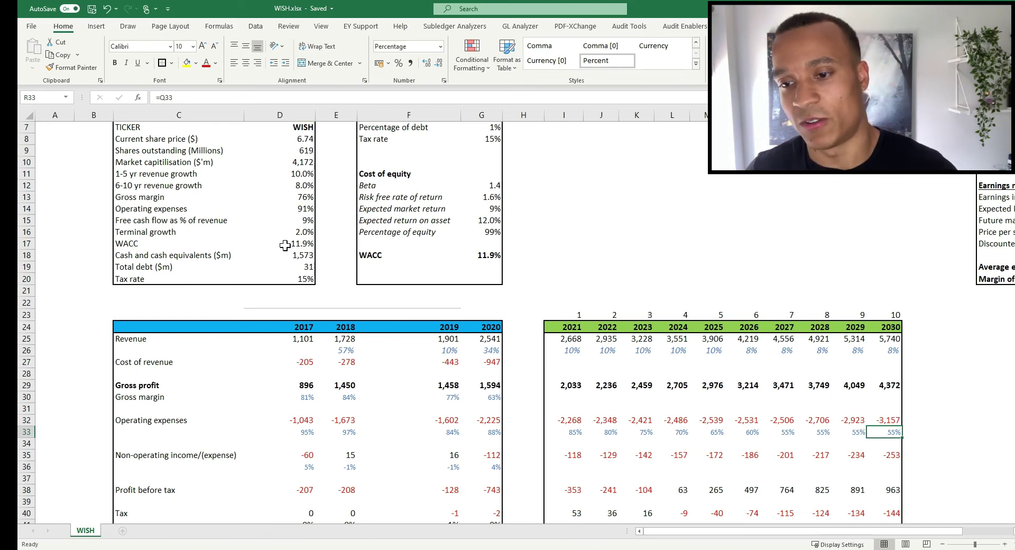
{"action": "key", "text": "Left"}
{"action": "key", "text": "Left"}
{"action": "key", "text": "Left"}
{"action": "key", "text": "Left"}
{"action": "key", "text": "Left"}
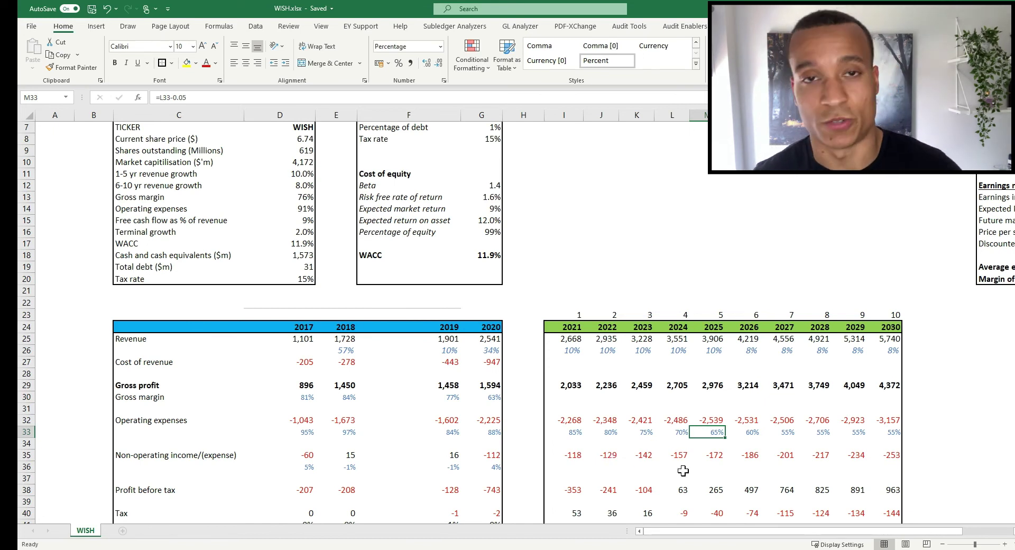
Compare the Free cash flow as % of revenue input in D15 with the 2017 to 2020 percentages in row 49.
{"action": "left_click", "coordinate": [299, 221]}
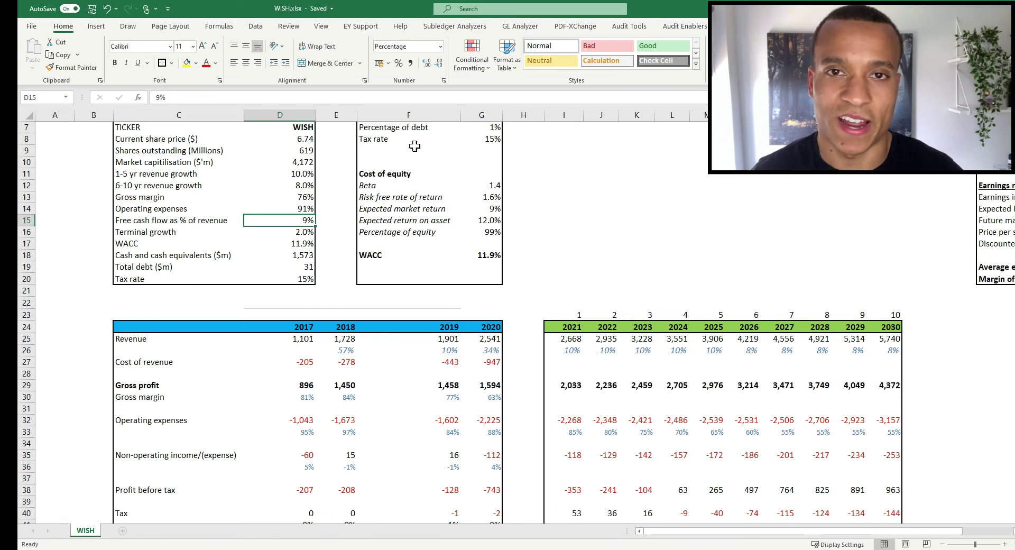
{"action": "scroll", "coordinate": [583, 228], "scroll_direction": "down", "scroll_amount": 1}
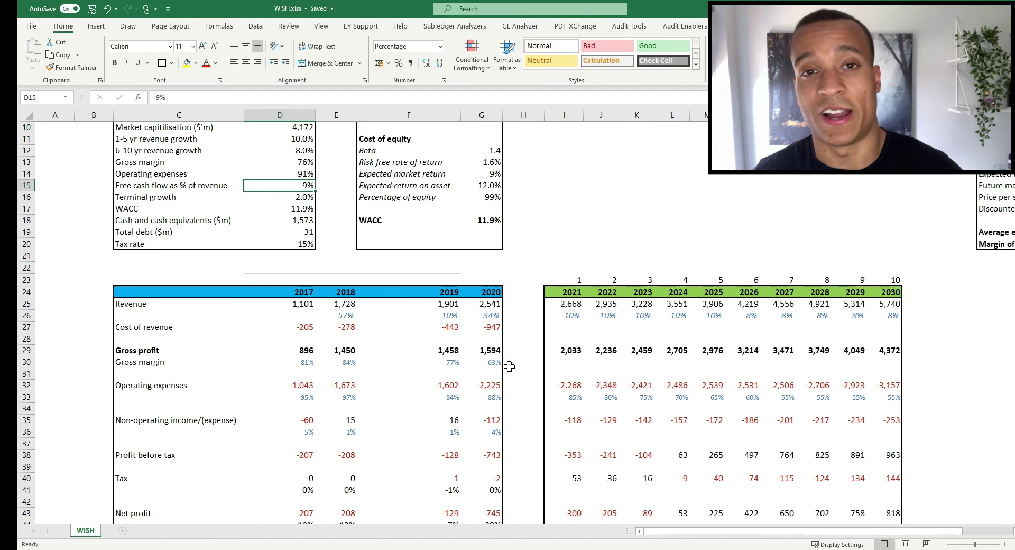
{"action": "scroll", "coordinate": [534, 360], "scroll_direction": "down", "scroll_amount": 3}
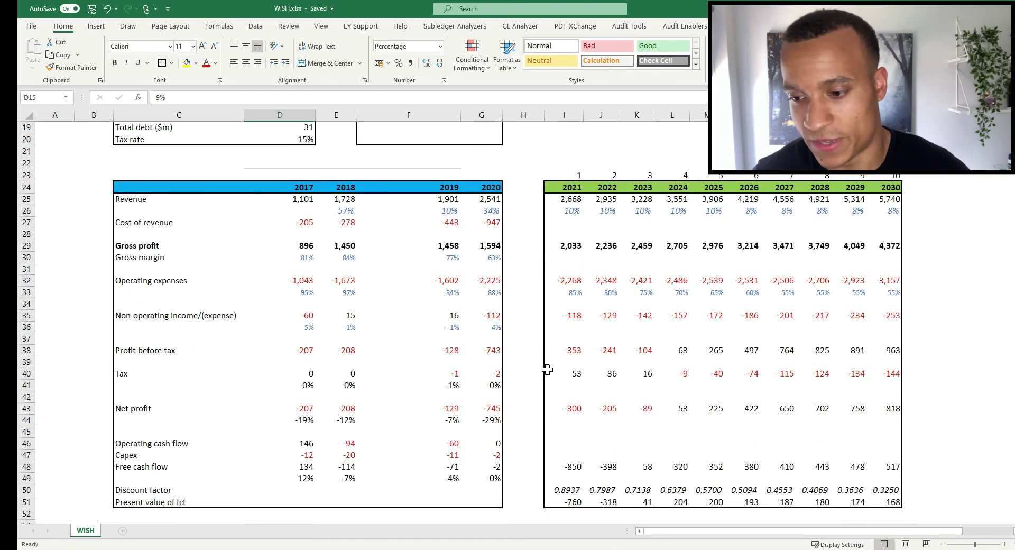
{"action": "left_click", "coordinate": [294, 481]}
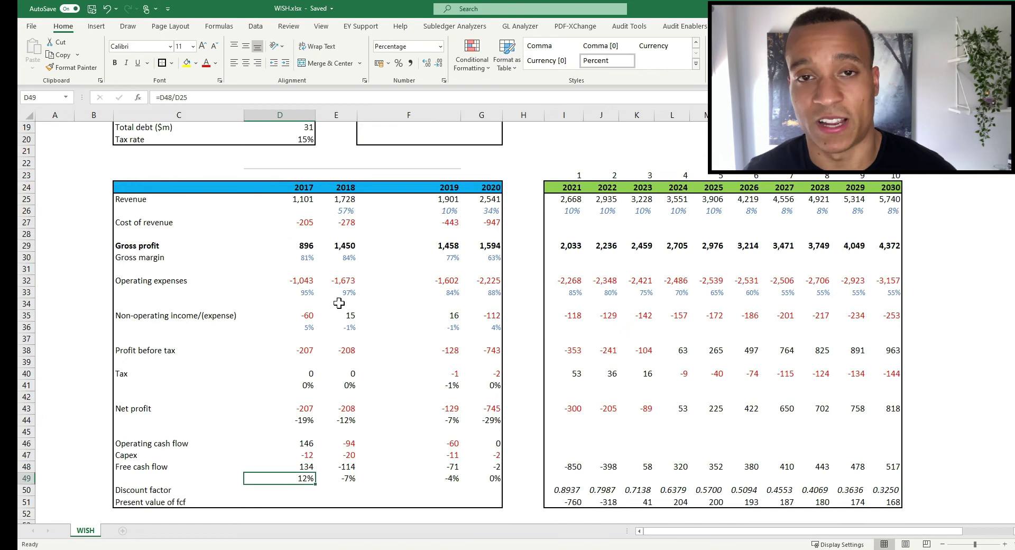
{"action": "left_click", "coordinate": [343, 479]}
{"action": "left_click", "coordinate": [450, 481]}
{"action": "left_click", "coordinate": [484, 480]}
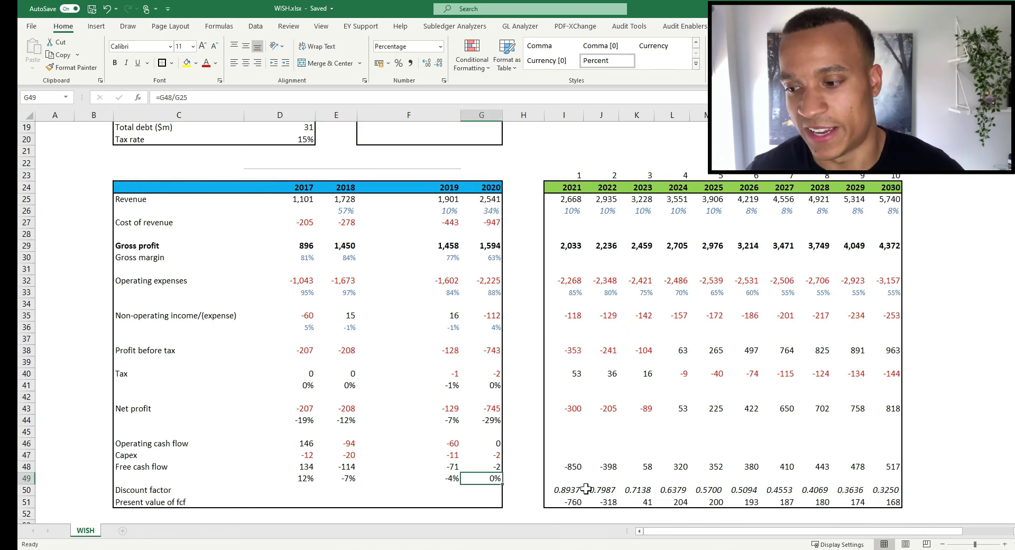
Compare the 2021 free cash flow projection in I48 with the six-month 2021 Free Cash Flow in ContextLogic's PDF report, returning to the Excel workbook.
{"action": "left_click", "coordinate": [574, 467]}
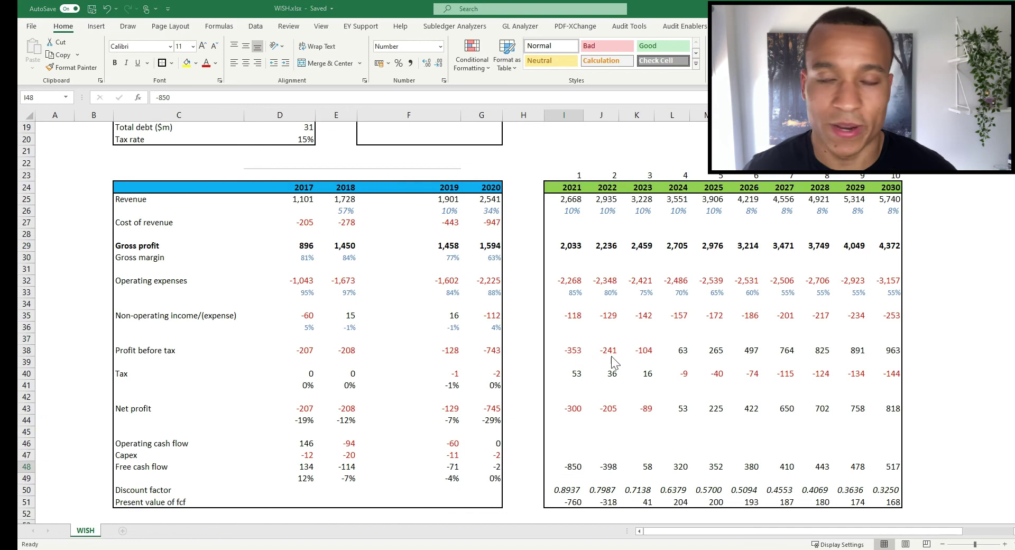
{"action": "key", "text": "alt+Tab"}
{"action": "left_click_drag", "start_coordinate": [678, 262], "coordinate": [697, 269]}
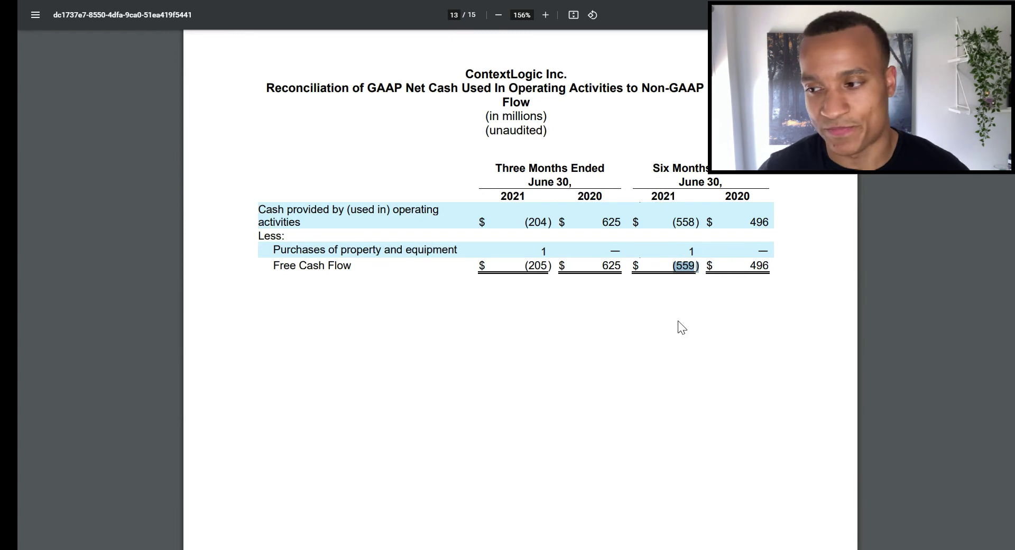
{"action": "key", "text": "alt+Tab"}
{"action": "left_click", "coordinate": [571, 467]}
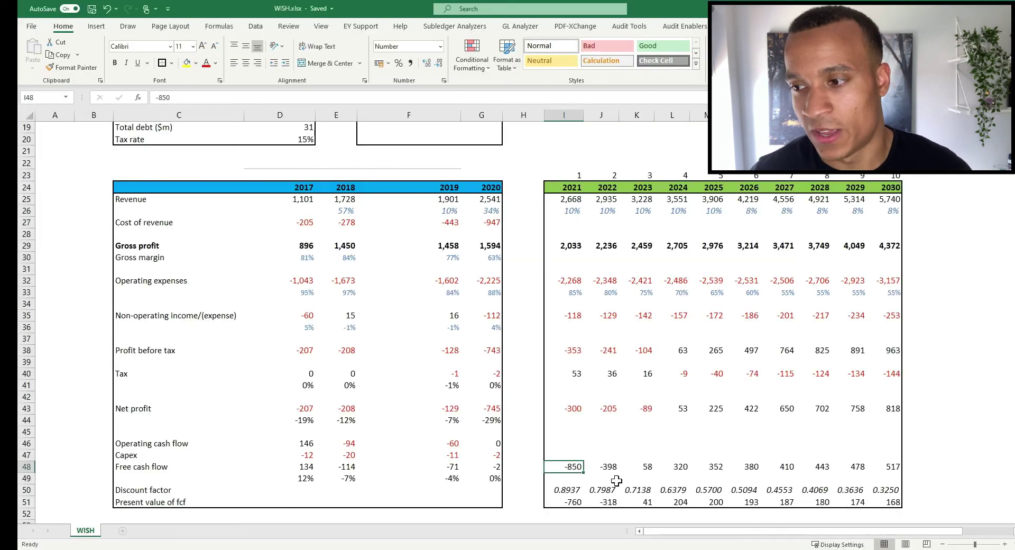
Review the projected free cash flow values and formulas in row 48 from 2022 through 2028.
{"action": "left_click", "coordinate": [608, 466]}
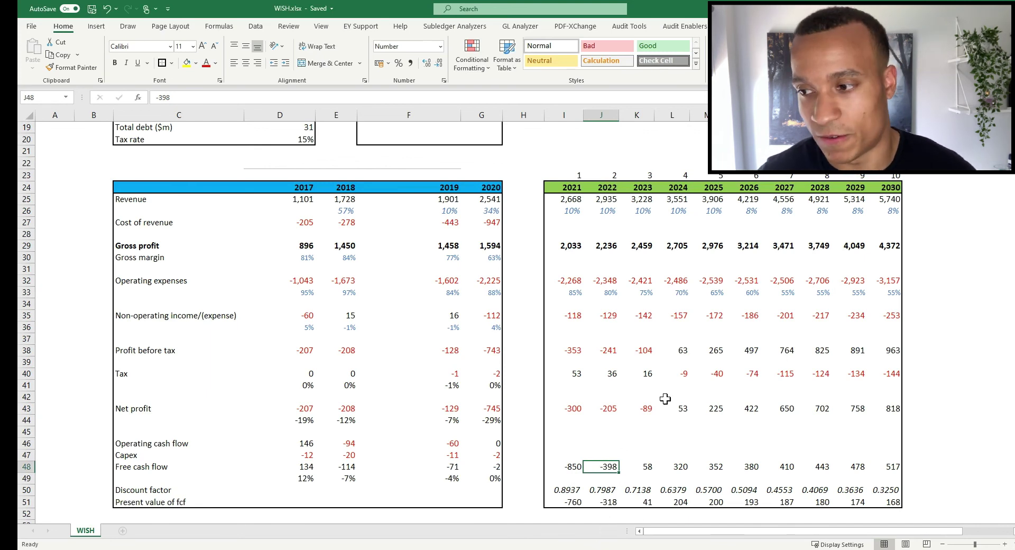
{"action": "left_click", "coordinate": [637, 470]}
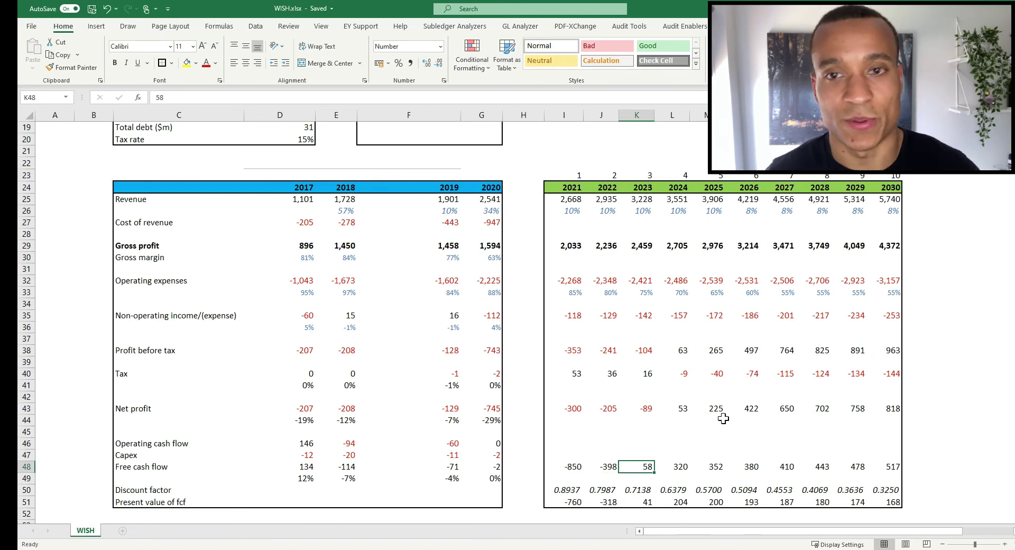
{"action": "left_click", "coordinate": [683, 466]}
{"action": "left_click", "coordinate": [714, 465]}
{"action": "key", "text": "Right"}
{"action": "key", "text": "Right"}
{"action": "key", "text": "Right"}
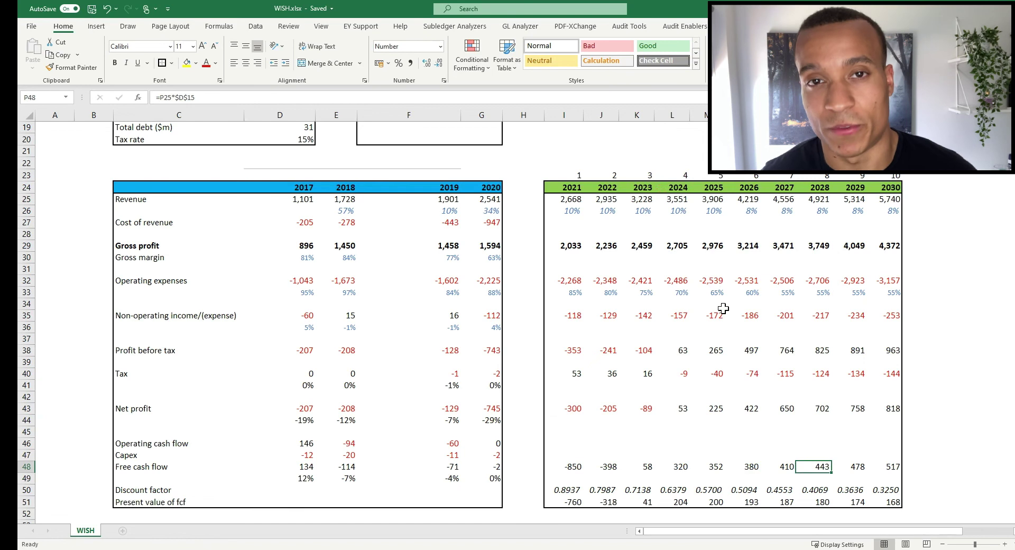
Inspect the WACC input in D17 and the Weighted average cost of capital table it draws on.
{"action": "key", "text": "ctrl+z"}
{"action": "left_click", "coordinate": [300, 315]}
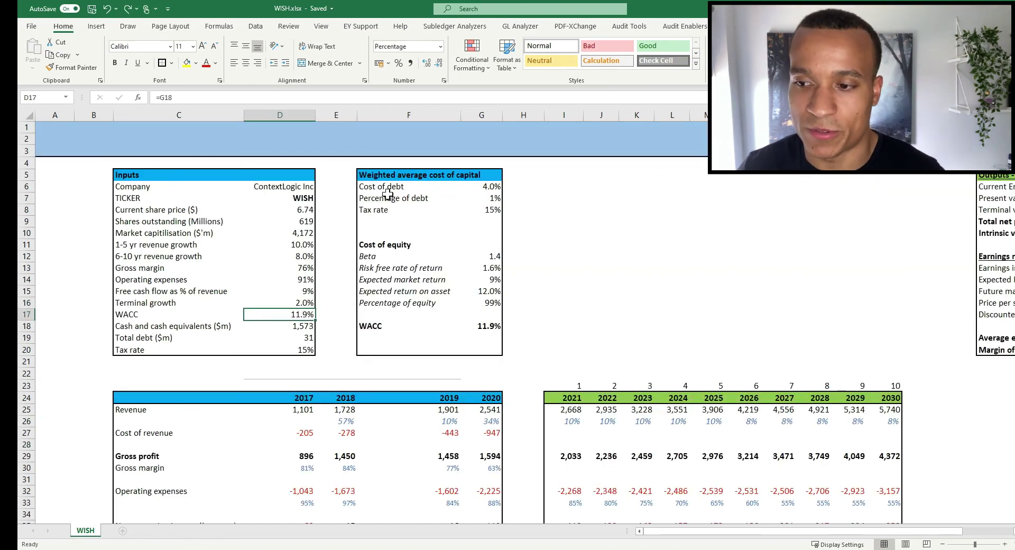
{"action": "left_click_drag", "start_coordinate": [370, 175], "coordinate": [478, 349]}
{"action": "left_click", "coordinate": [479, 349]}
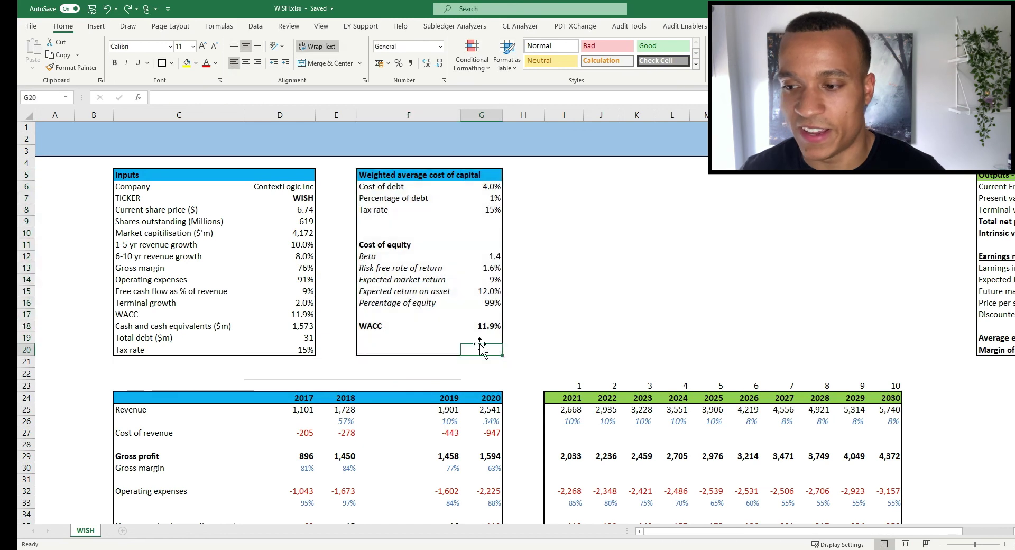
Inspect the average estimated intrinsic value, intrinsic value per share and expected PE ratio in the outputs table, plus the 2030 revenue growth.
{"action": "left_click_drag", "start_coordinate": [727, 531], "coordinate": [777, 531]}
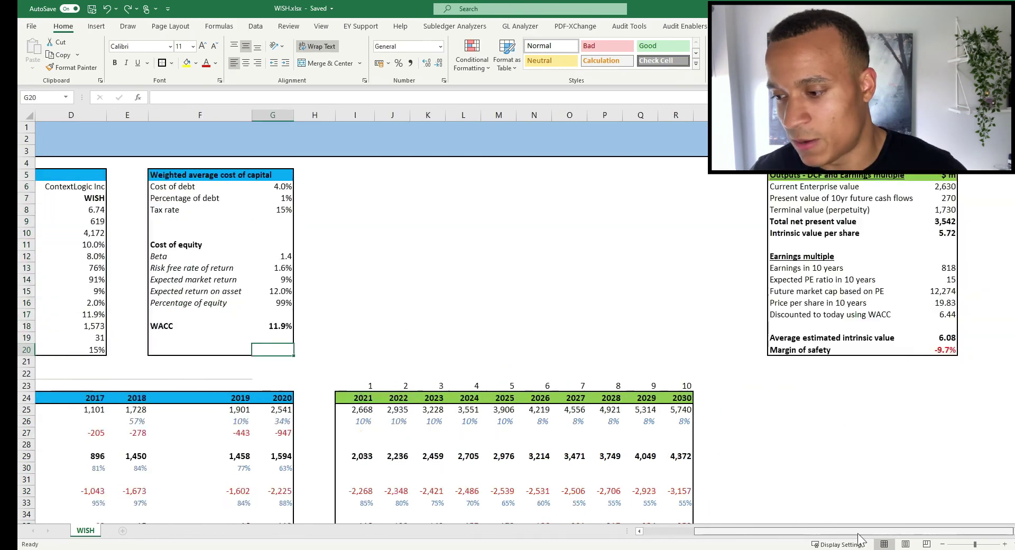
{"action": "left_click", "coordinate": [942, 340]}
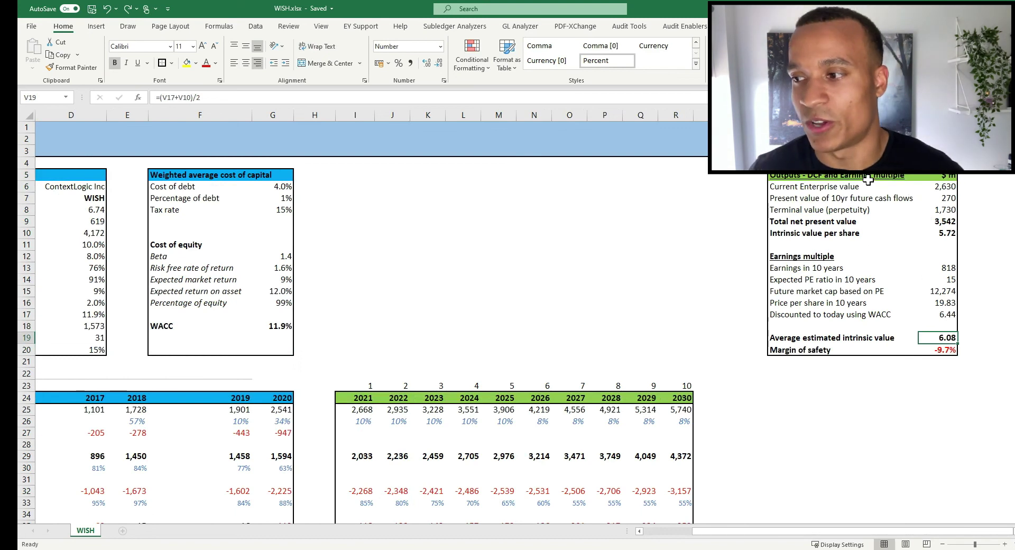
{"action": "left_click", "coordinate": [943, 233]}
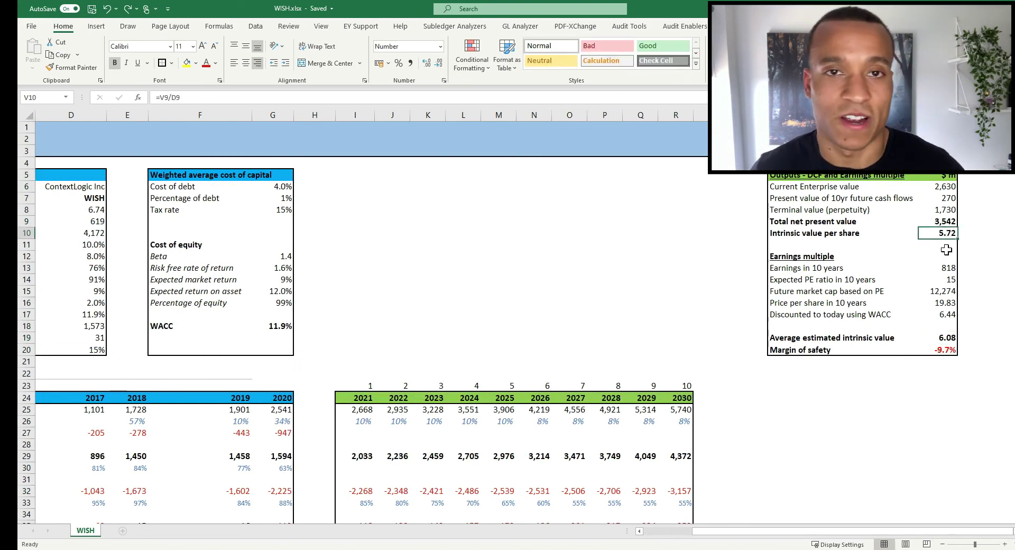
{"action": "left_click", "coordinate": [799, 258]}
{"action": "left_click", "coordinate": [952, 281]}
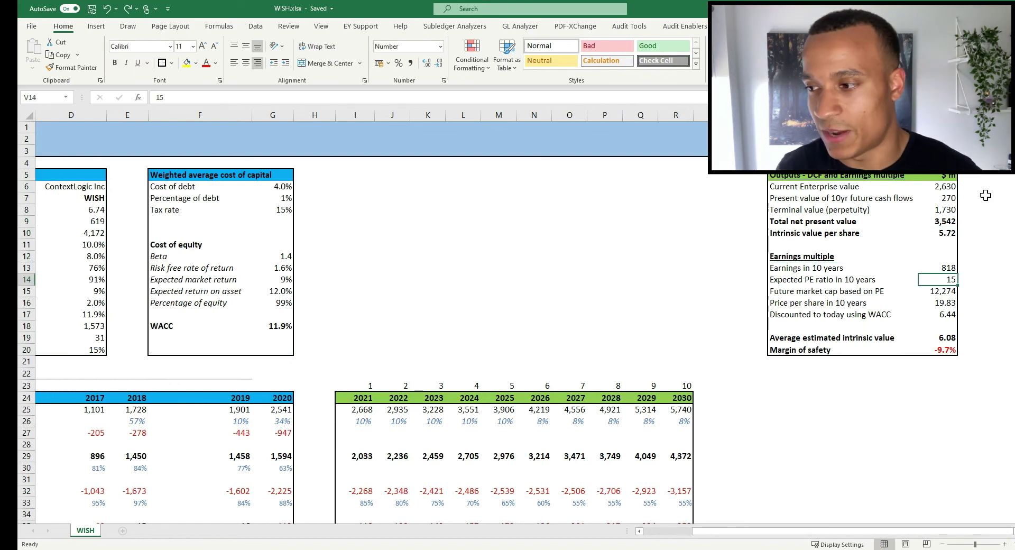
{"action": "left_click", "coordinate": [679, 422]}
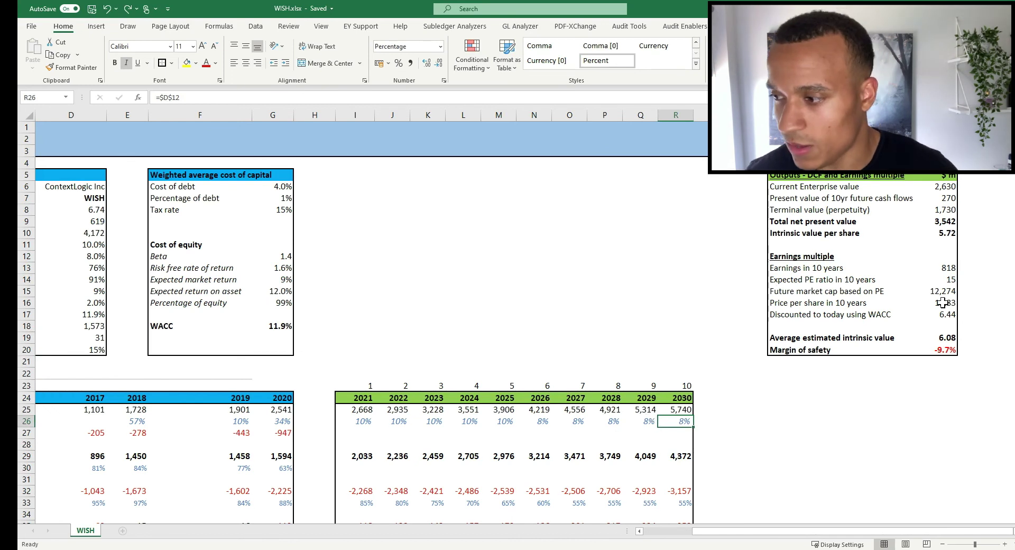
Review the average estimated intrinsic value in V19 and the margin of safety alongside the current share price in the inputs table.
{"action": "left_click", "coordinate": [948, 337]}
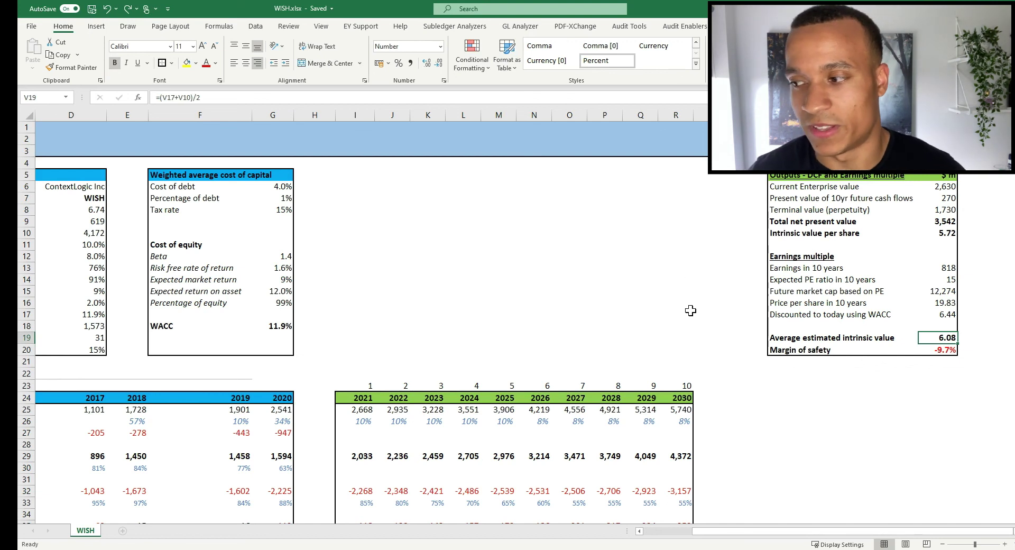
{"action": "mouse_move", "coordinate": [820, 531]}
{"action": "left_mouse_down"}
{"action": "mouse_move", "coordinate": [807, 535]}
{"action": "mouse_move", "coordinate": [820, 534]}
{"action": "left_mouse_up"}
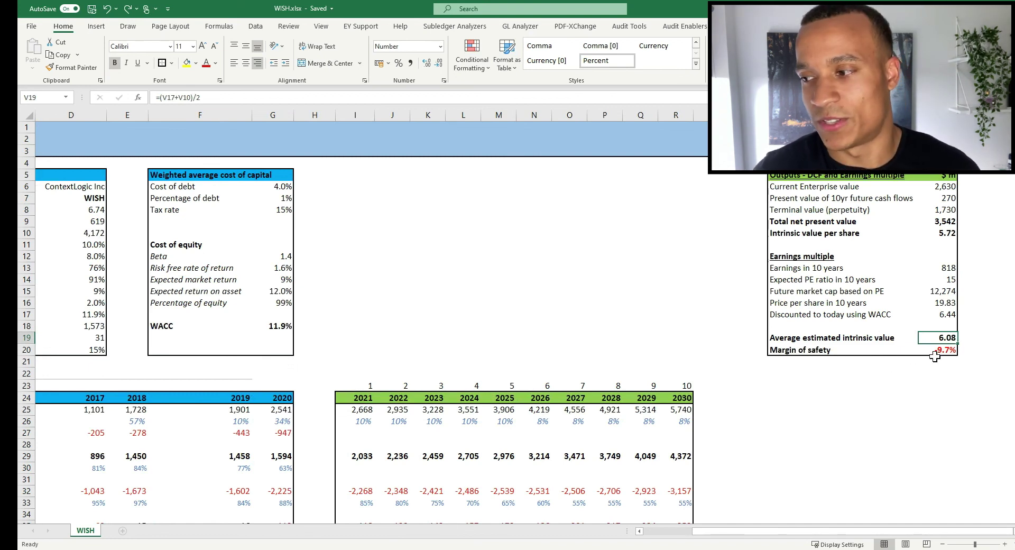
{"action": "left_click_drag", "start_coordinate": [856, 531], "coordinate": [806, 531]}
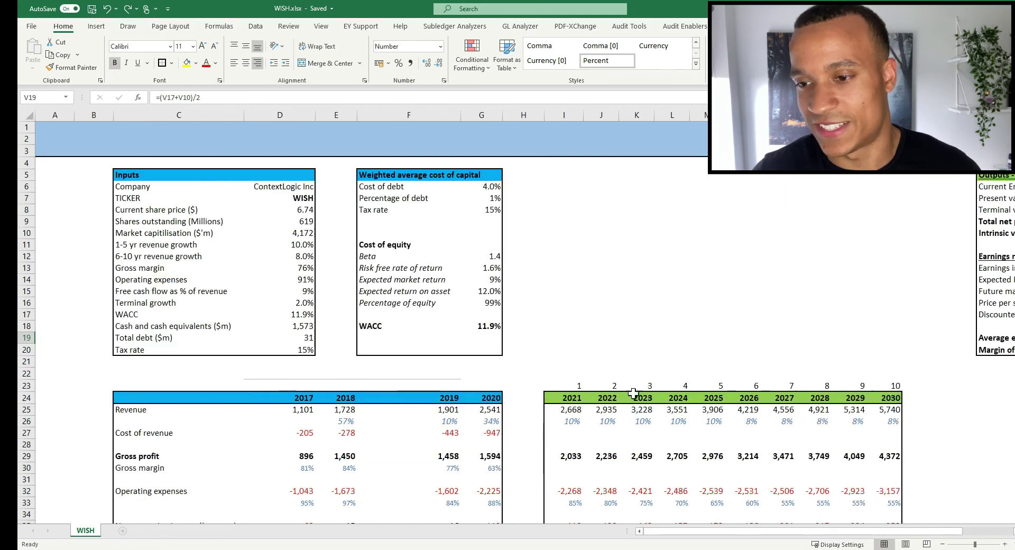
{"action": "left_click_drag", "start_coordinate": [734, 531], "coordinate": [784, 533]}
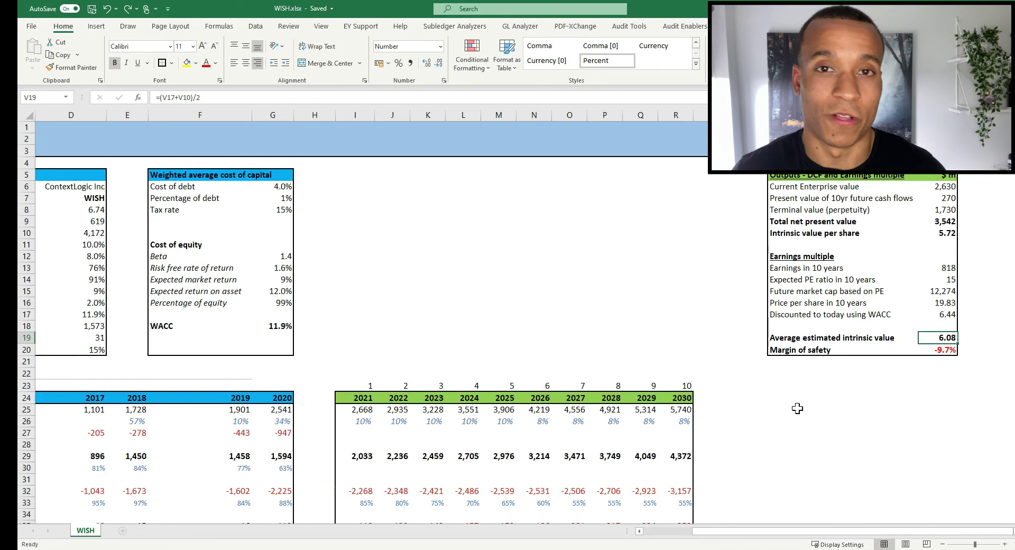